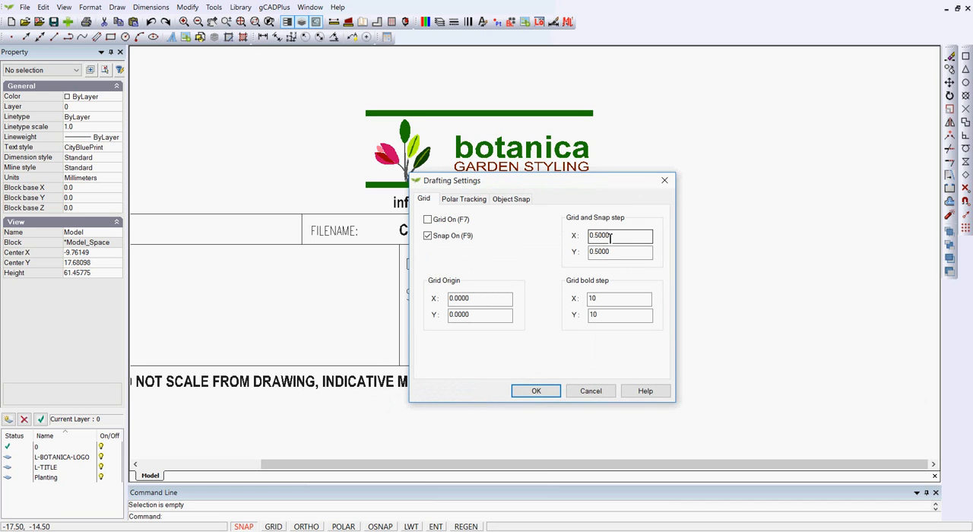
- Apply the drafting settings with snap on, grid off and grid and snap steps of 0.5 in X and Y
{"action": "left_click", "coordinate": [537, 391]}
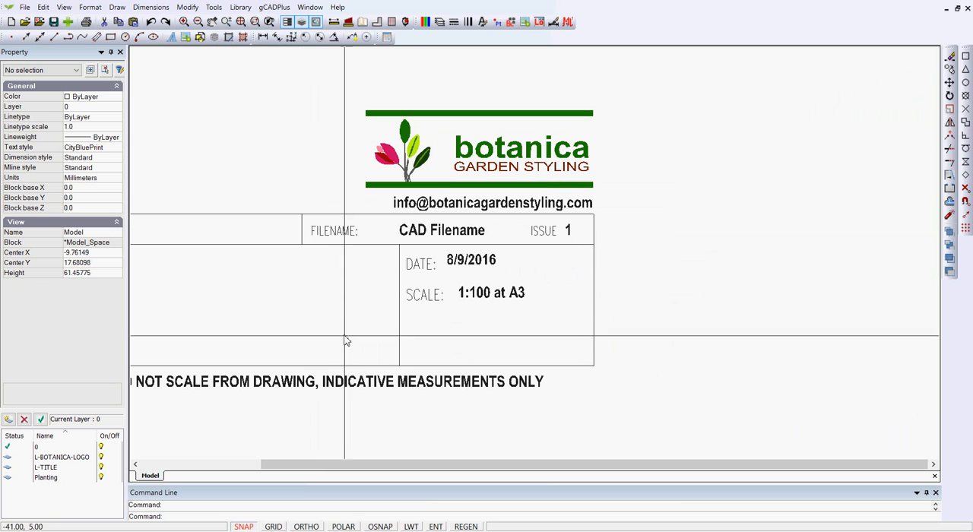
- Examine the properties of the divider beside FILENAME, the title block's outer vertical border line and the FILENAME label
{"action": "left_click", "coordinate": [302, 236]}
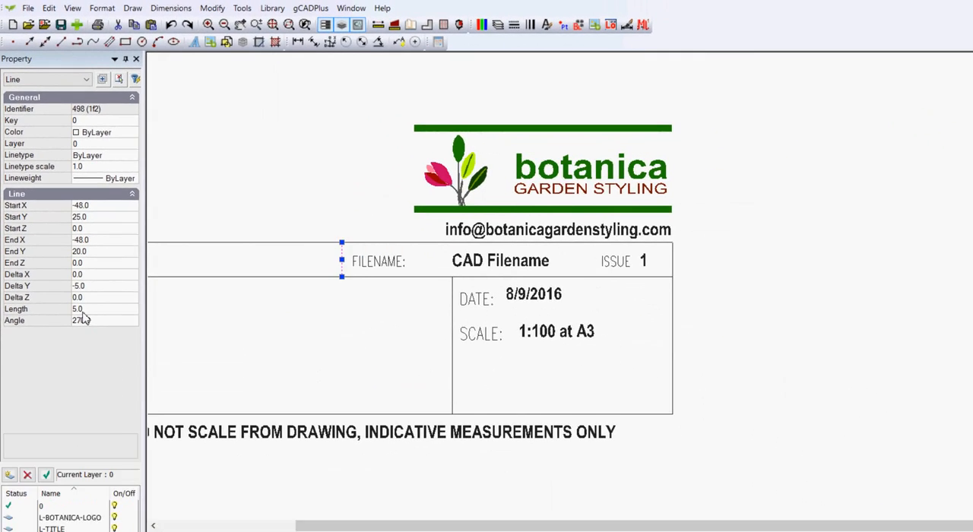
{"action": "key", "text": "Escape"}
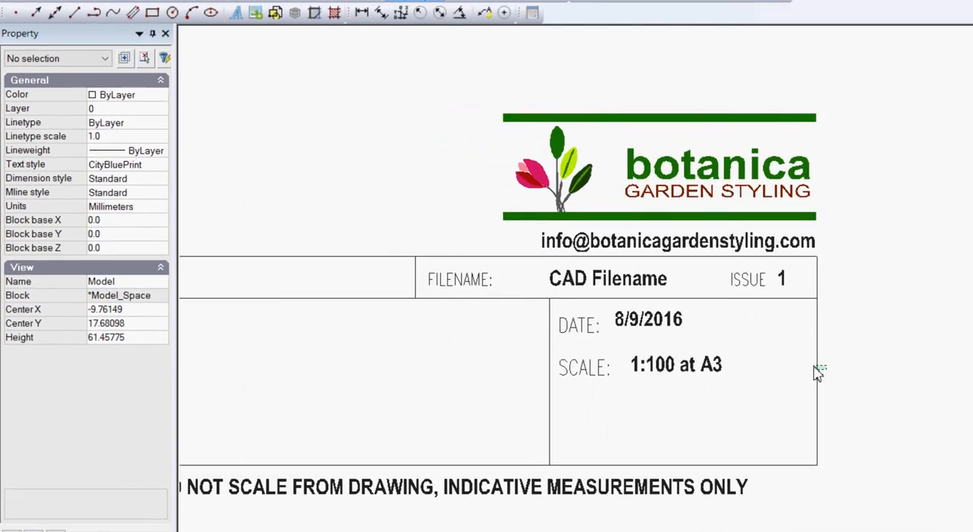
{"action": "left_click", "coordinate": [817, 372]}
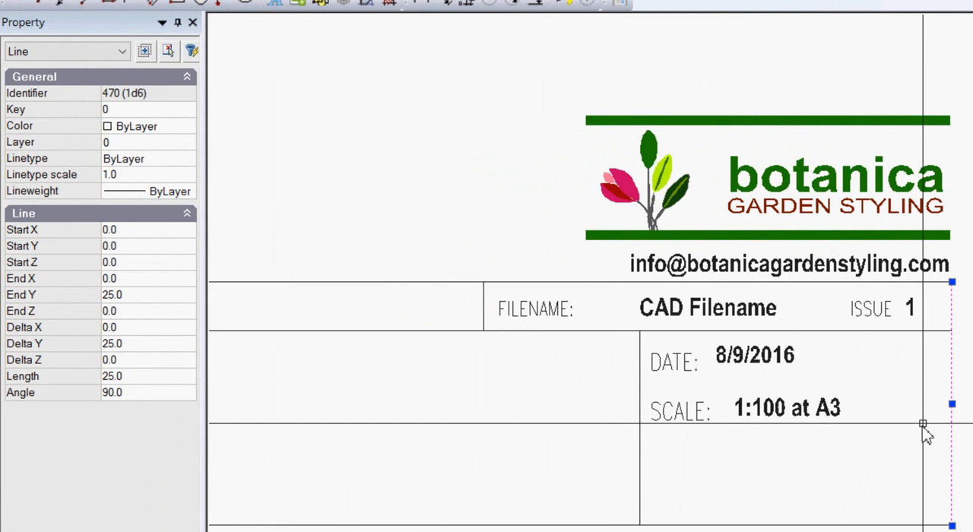
{"action": "key", "text": "Escape"}
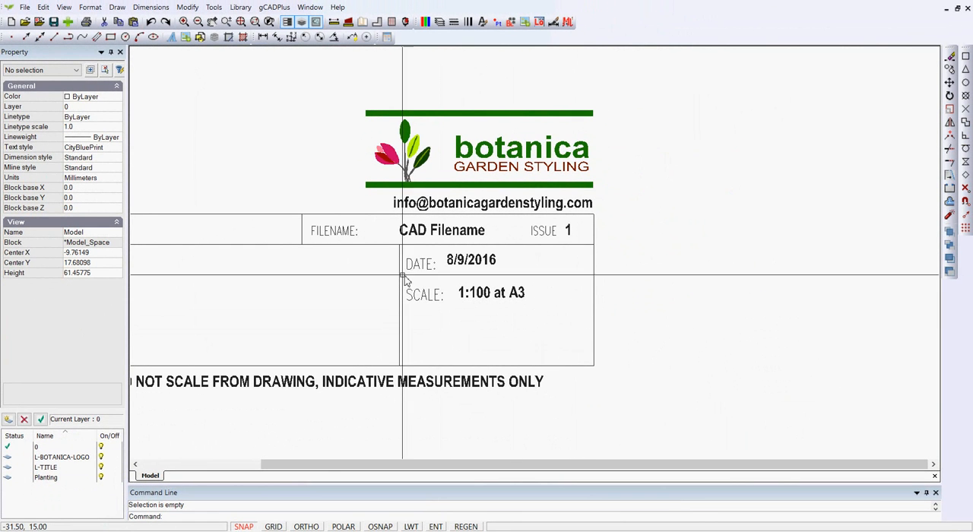
{"action": "scroll", "coordinate": [360, 265], "scroll_direction": "up", "scroll_amount": 1}
{"action": "left_click", "coordinate": [341, 228]}
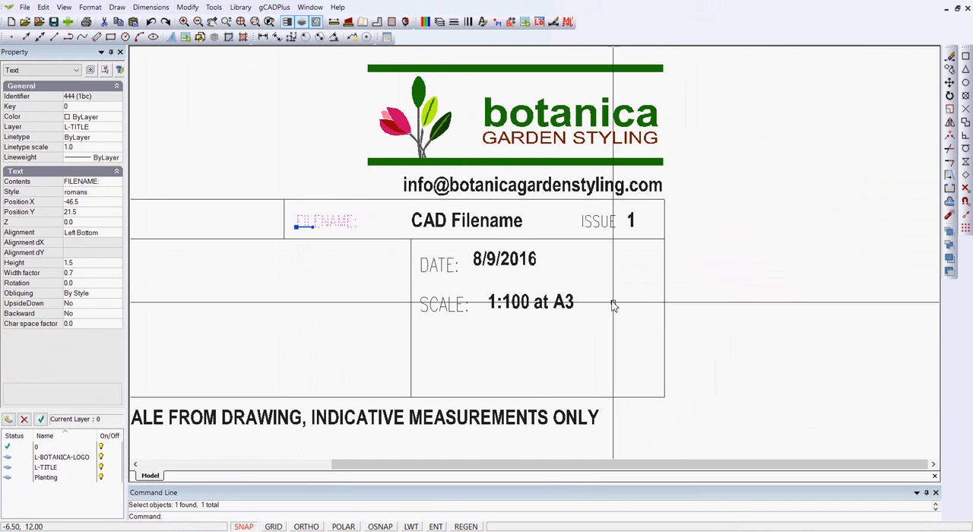
{"action": "scroll", "coordinate": [613, 304], "scroll_direction": "down", "scroll_amount": 1}
{"action": "scroll", "coordinate": [612, 304], "scroll_direction": "down", "scroll_amount": 1}
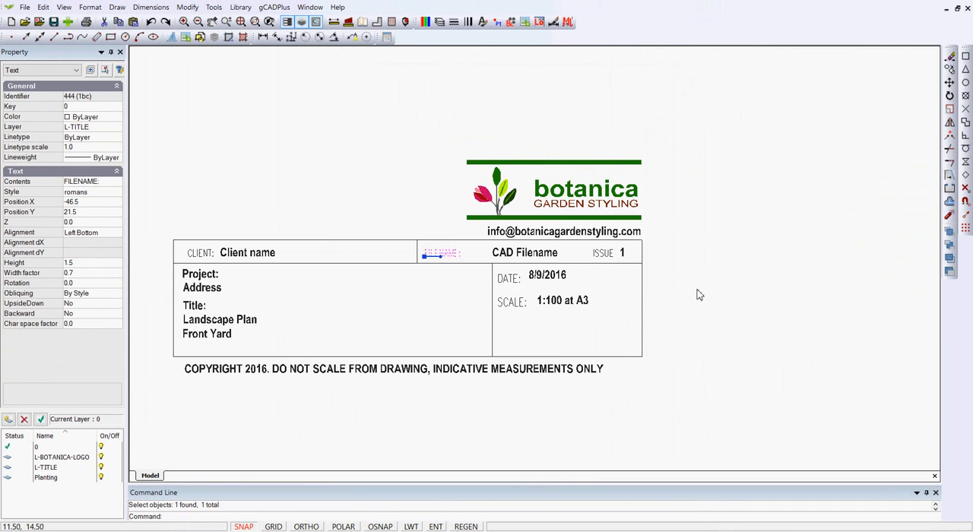
{"action": "key", "text": "Escape"}
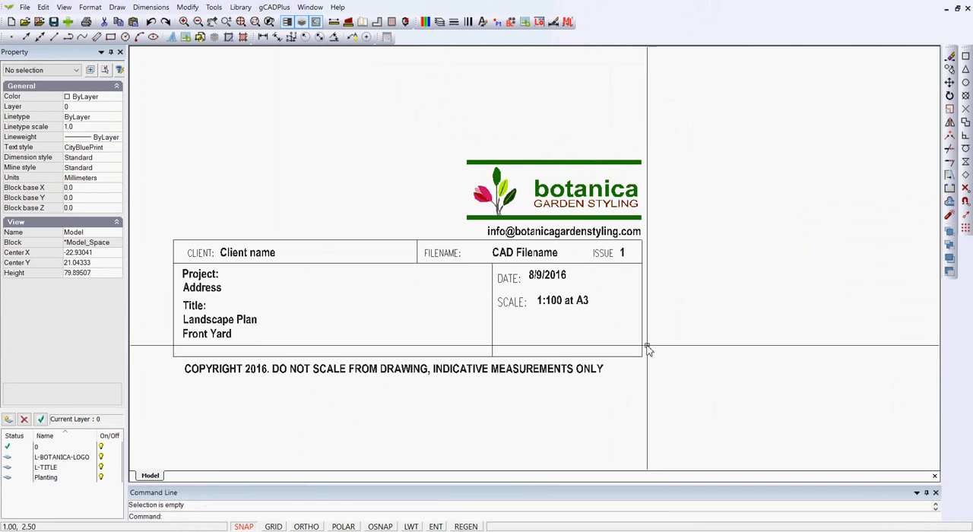
- Try starting a line at 0,0, the lower corner of the title block
{"action": "key", "text": "Return"}
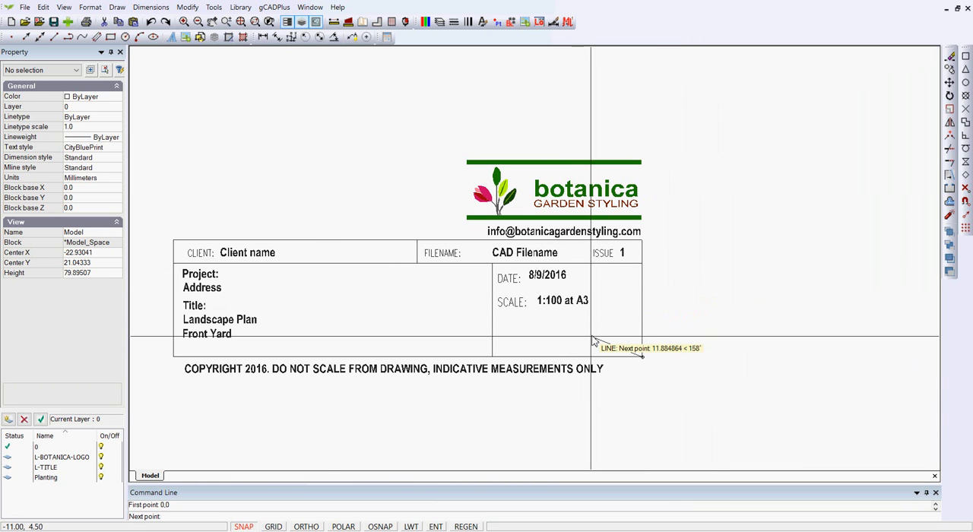
{"action": "key", "text": "Escape"}
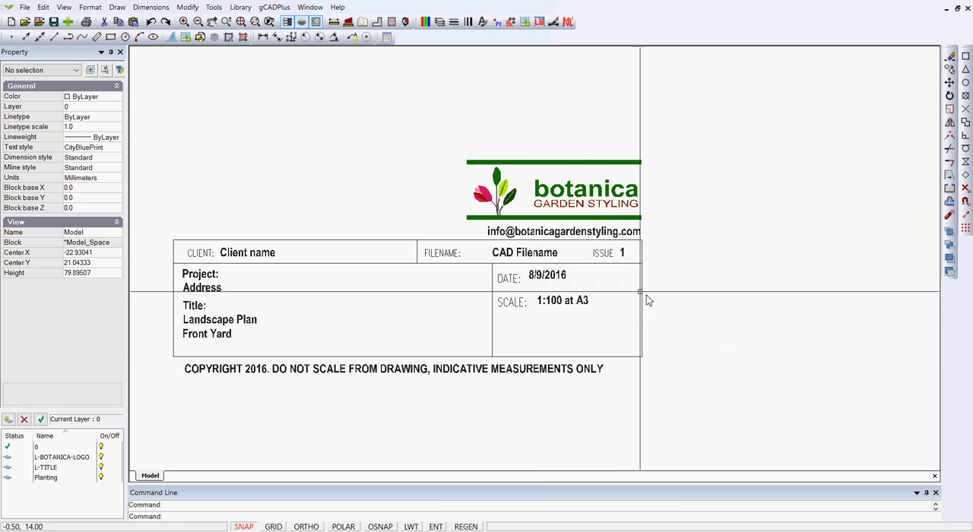
- Move the DATE label's insertion point to the snap position X -30.5, Y 16.5
{"action": "scroll", "coordinate": [524, 277], "scroll_direction": "up", "scroll_amount": 3}
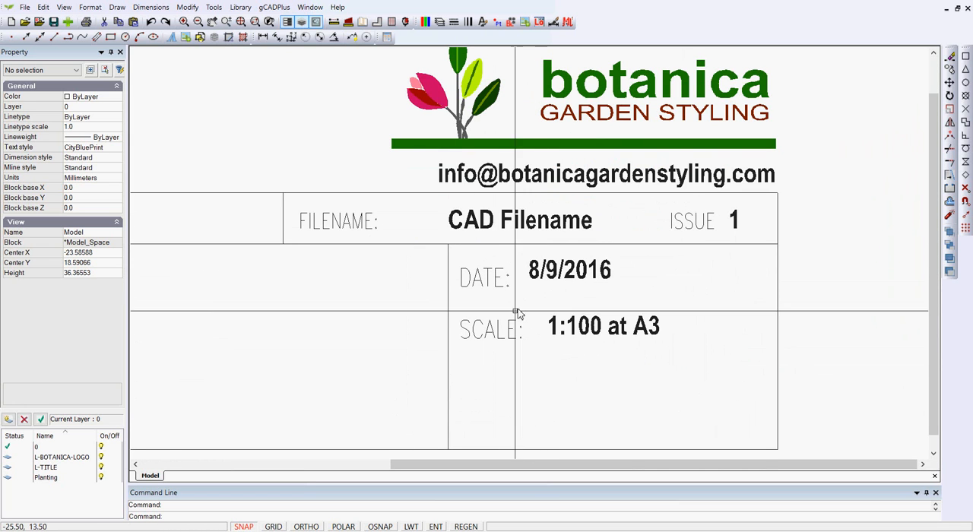
{"action": "left_click", "coordinate": [490, 285]}
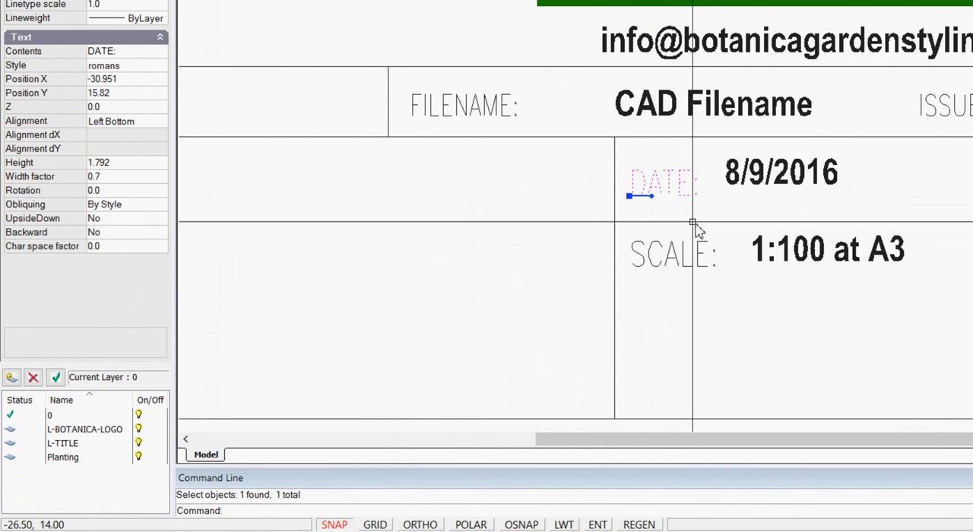
{"action": "left_click", "coordinate": [629, 196]}
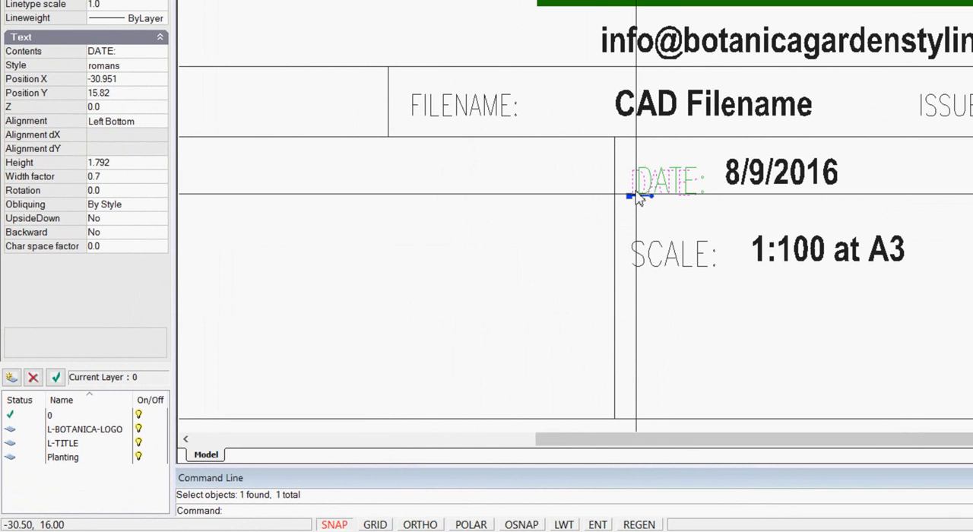
{"action": "left_click", "coordinate": [635, 188]}
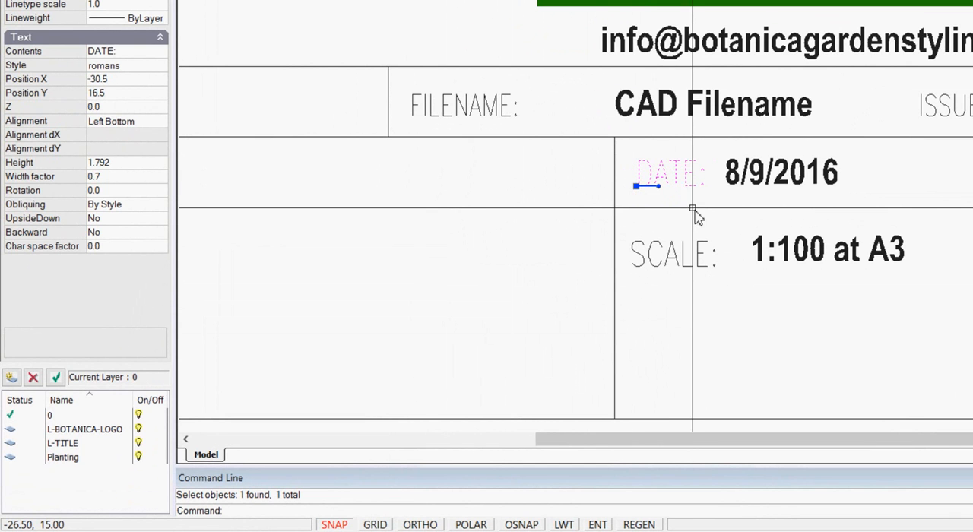
{"action": "scroll", "coordinate": [716, 211], "scroll_direction": "up", "scroll_amount": 3}
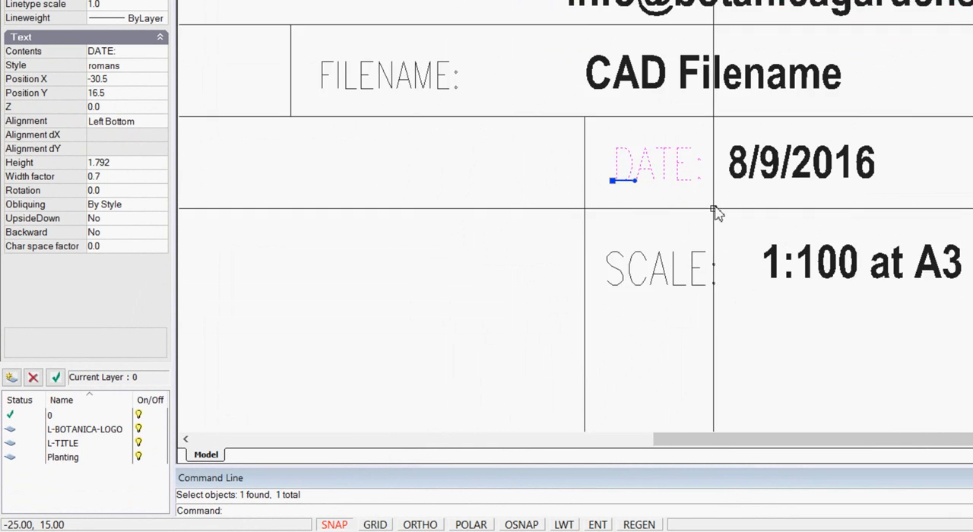
{"action": "key", "text": "Escape"}
- Move the 8/9/2016 date text to X -24.5, Y 16.5 and check its baseline against the DATE label
{"action": "left_click", "coordinate": [749, 174]}
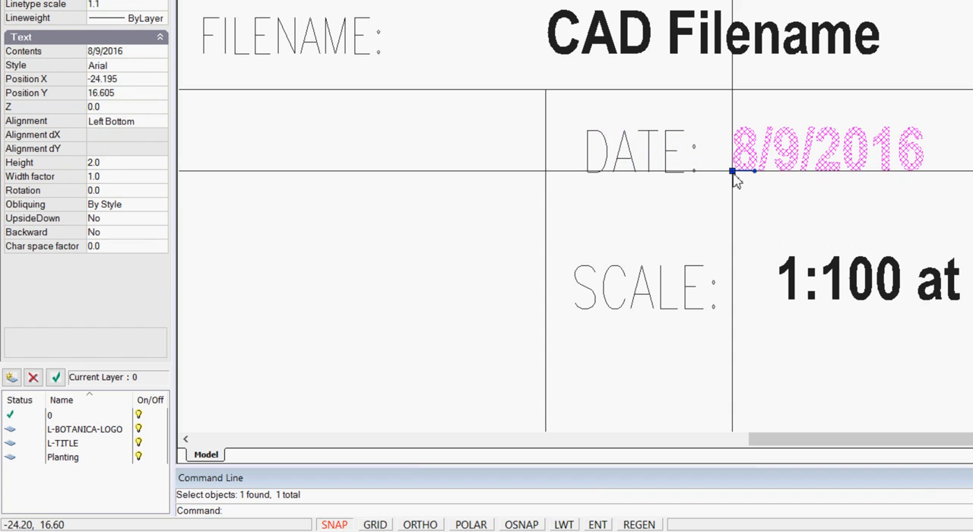
{"action": "left_click", "coordinate": [732, 171]}
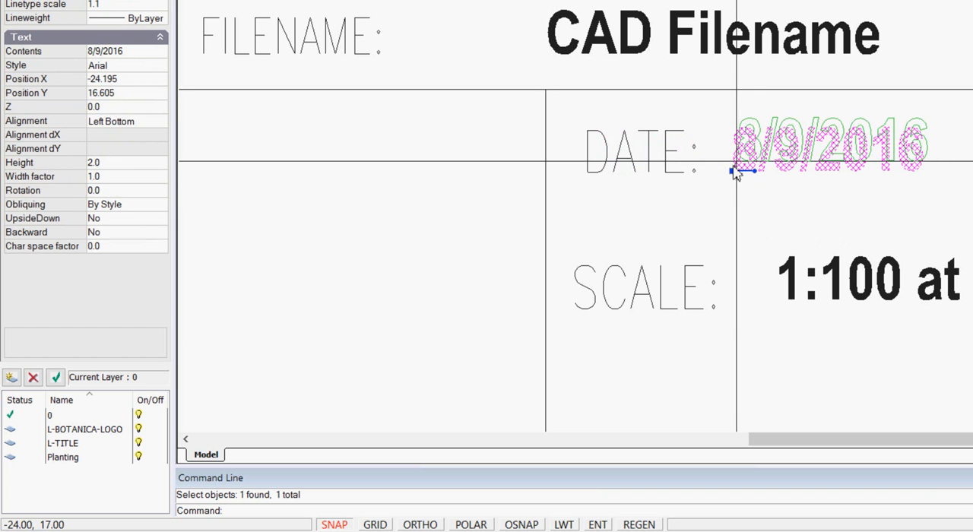
{"action": "left_click", "coordinate": [724, 173]}
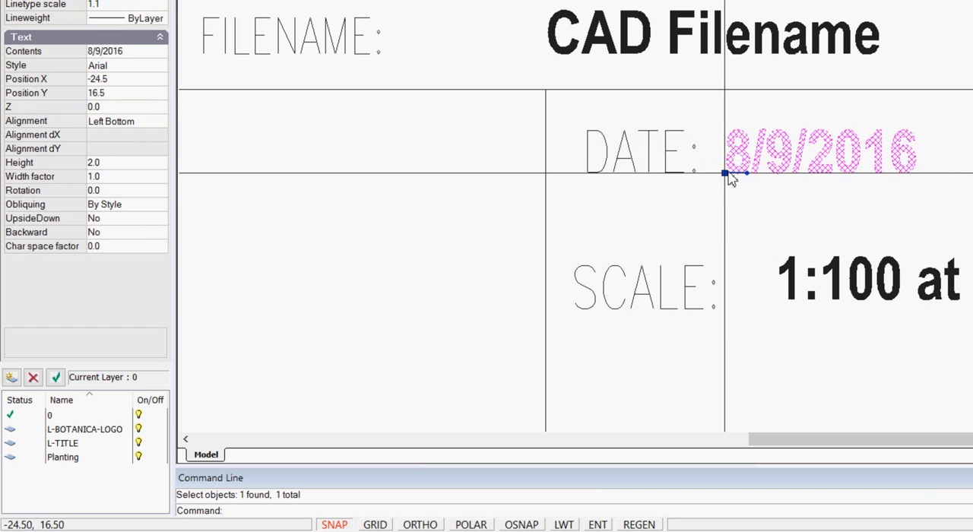
{"action": "key", "text": "Escape"}
{"action": "left_click", "coordinate": [749, 174]}
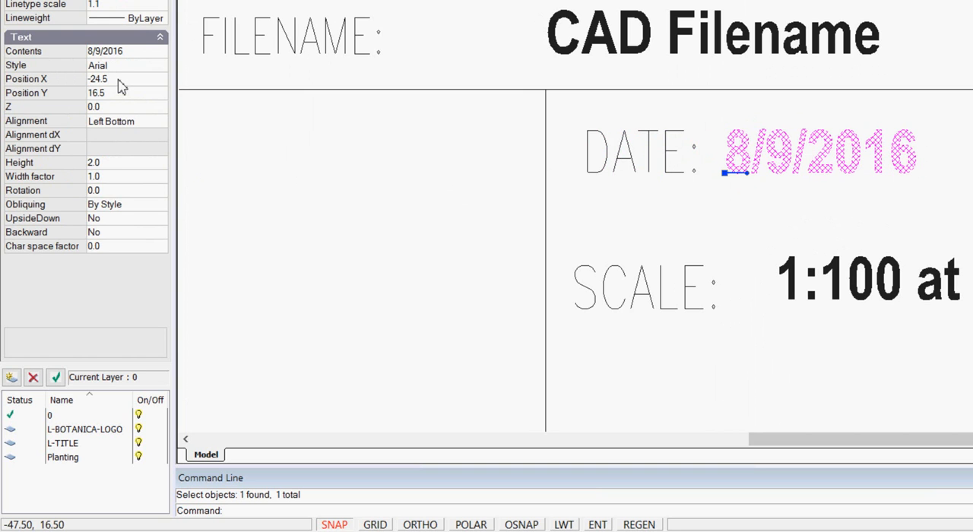
{"action": "key", "text": "Escape"}
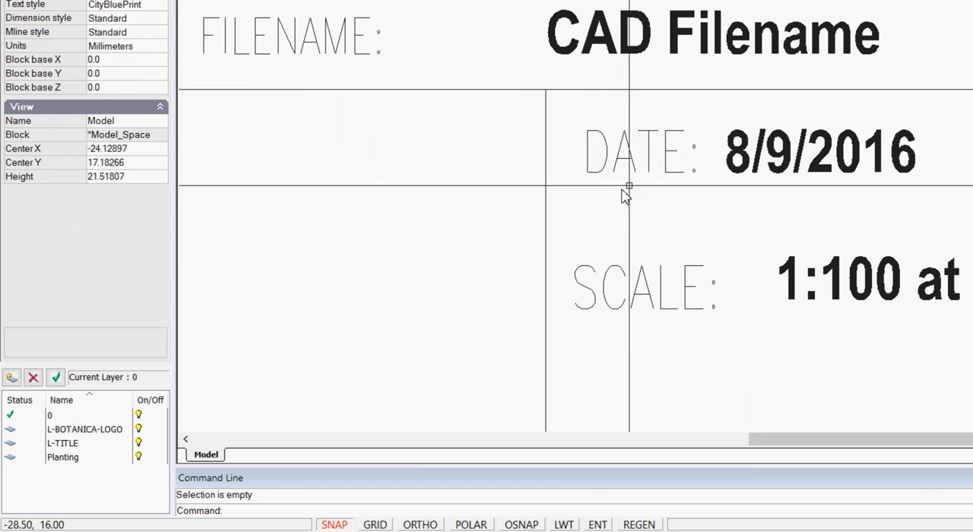
{"action": "left_click", "coordinate": [666, 175]}
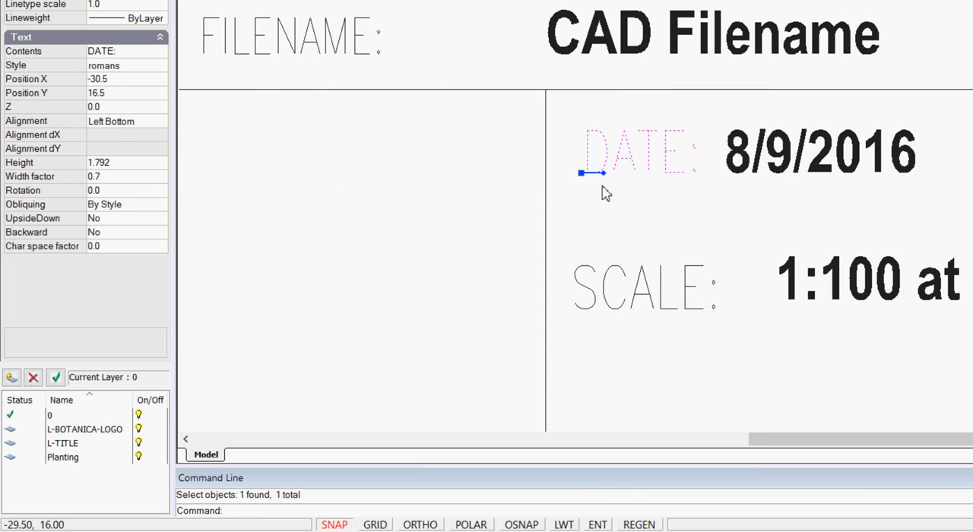
{"action": "key", "text": "Escape"}
- Move the SCALE label and its 1:100 at A3 text together, placing the label's insertion point at X -30.5, Y 13.5
{"action": "scroll", "coordinate": [605, 192], "scroll_direction": "down", "scroll_amount": 5}
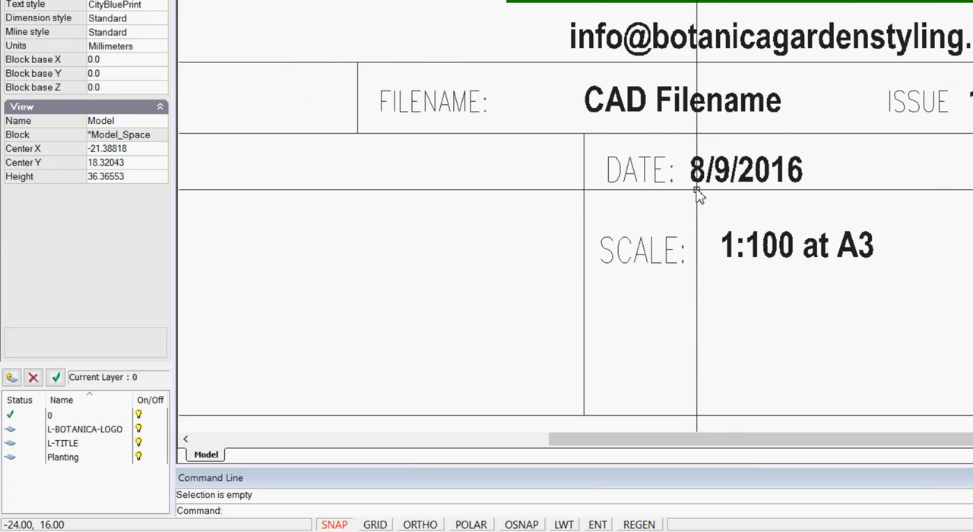
{"action": "scroll", "coordinate": [712, 228], "scroll_direction": "down", "scroll_amount": 1}
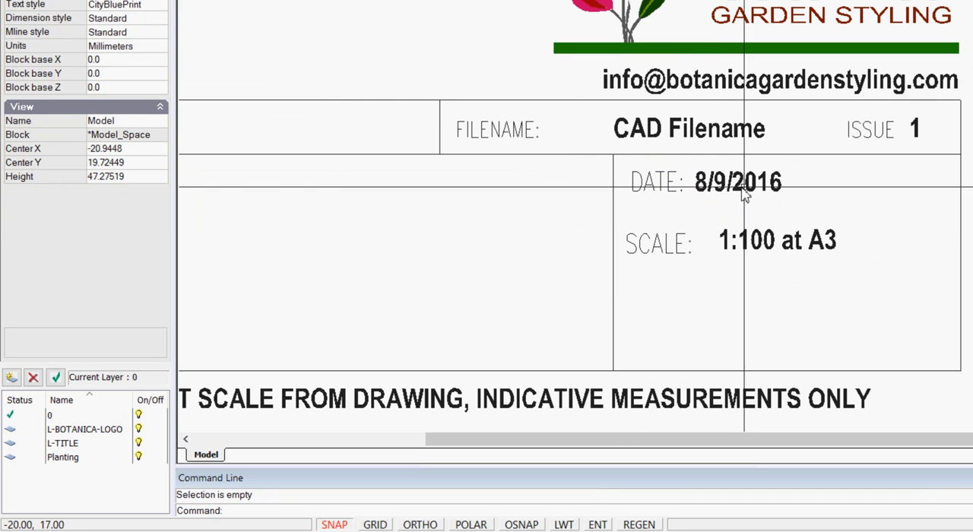
{"action": "left_click_drag", "start_coordinate": [762, 267], "coordinate": [659, 218]}
{"action": "right_click", "coordinate": [663, 216]}
{"action": "left_click", "coordinate": [703, 296]}
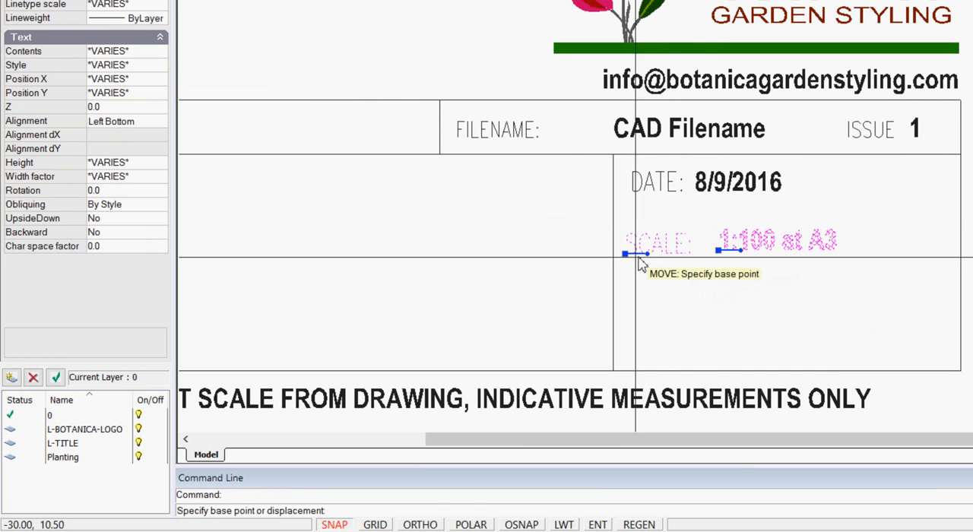
{"action": "left_click", "coordinate": [625, 253]}
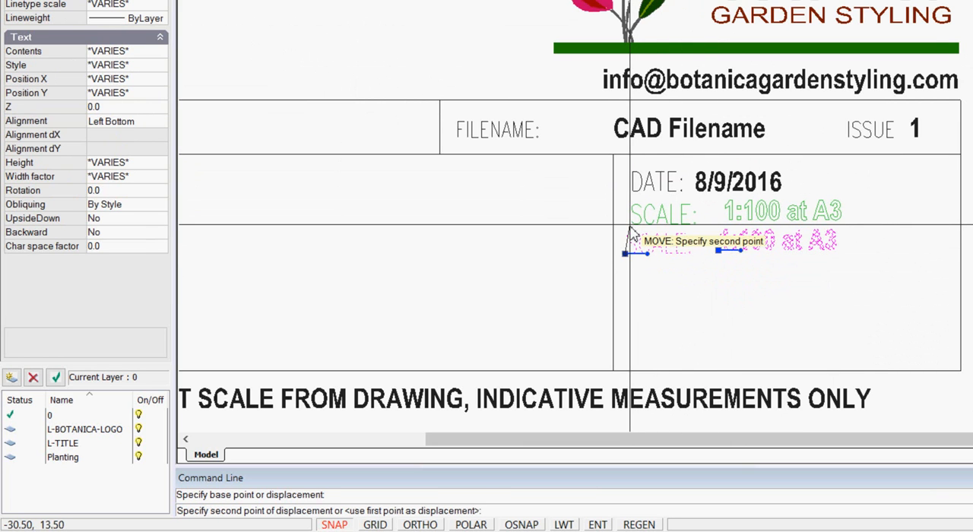
{"action": "left_click", "coordinate": [632, 229]}
{"action": "key", "text": "Escape"}
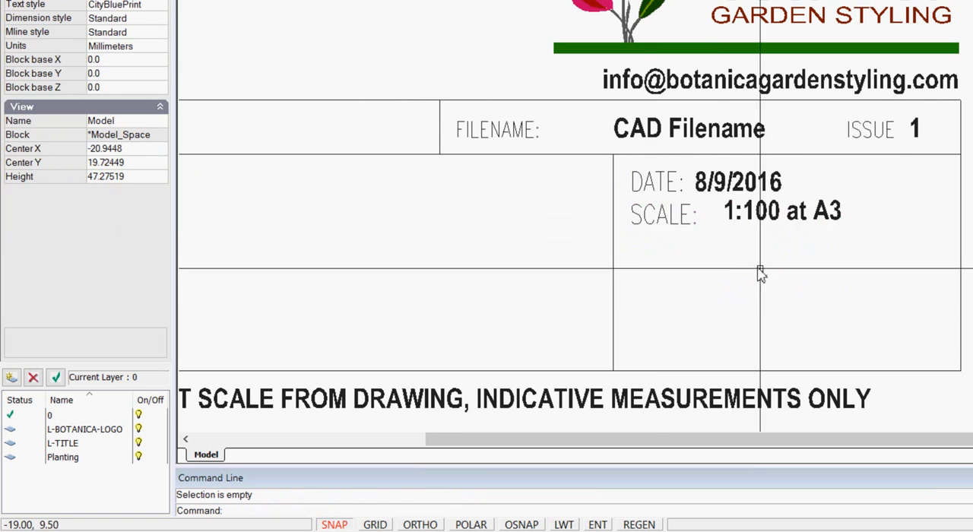
- Move the 1:100 at A3 text next to the SCALE label, with its insertion point at X -23.5, Y 13.5
{"action": "scroll", "coordinate": [754, 236], "scroll_direction": "up", "scroll_amount": 2}
{"action": "left_click", "coordinate": [705, 219]}
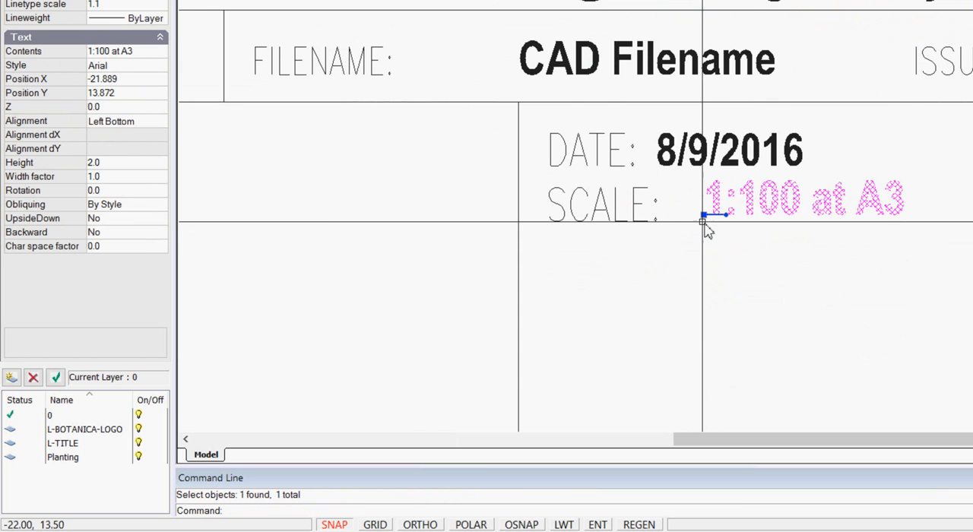
{"action": "left_click", "coordinate": [703, 216]}
{"action": "left_click", "coordinate": [677, 228]}
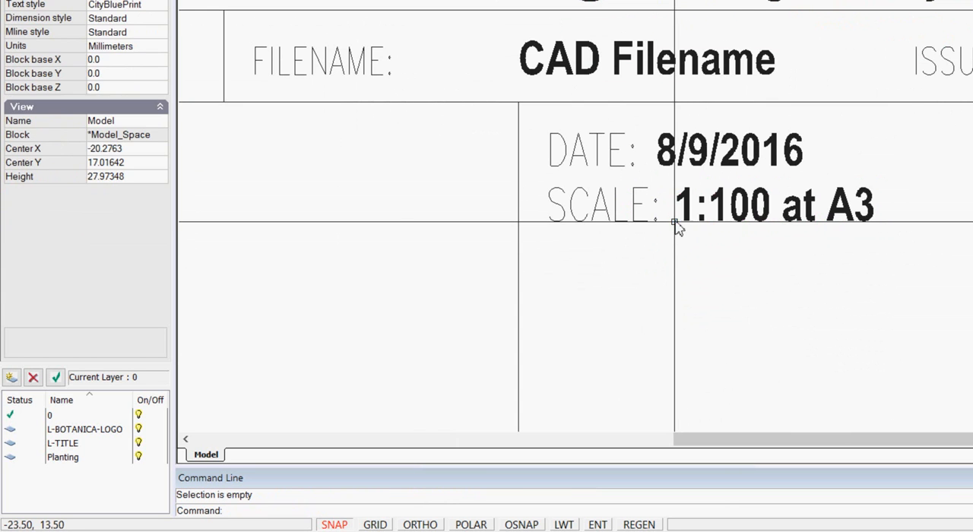
- Set the DATE label's text height to 1.5 to match the FILENAME label
{"action": "scroll", "coordinate": [738, 275], "scroll_direction": "down", "scroll_amount": 2}
{"action": "scroll", "coordinate": [737, 275], "scroll_direction": "down", "scroll_amount": 1}
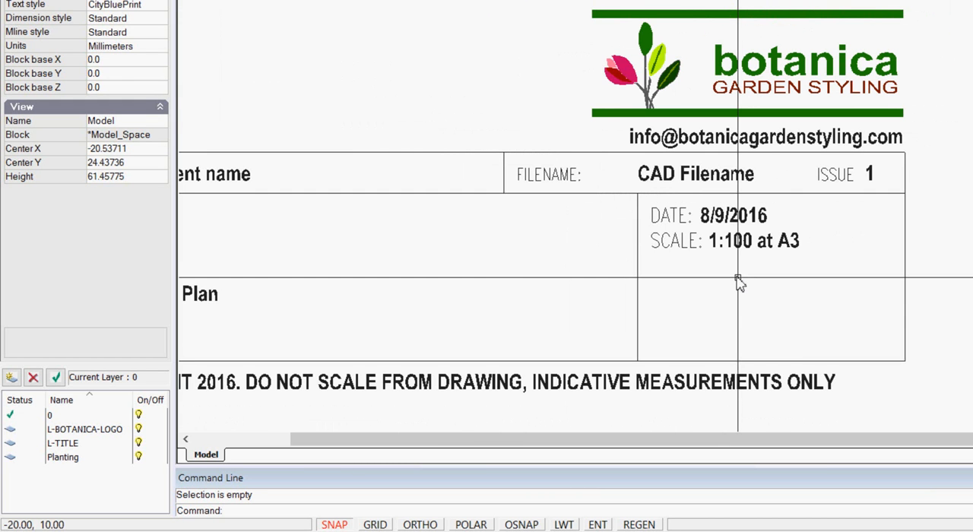
{"action": "left_click", "coordinate": [554, 178]}
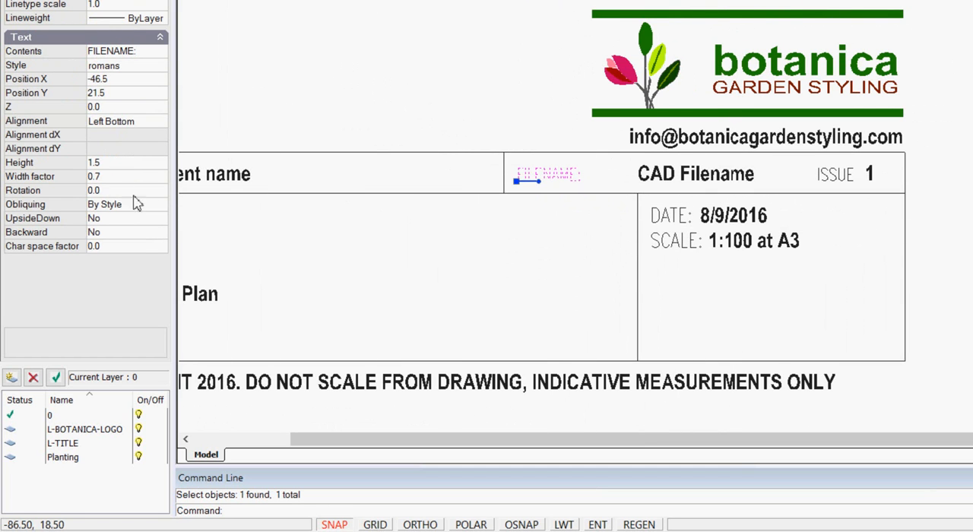
{"action": "key", "text": "Escape"}
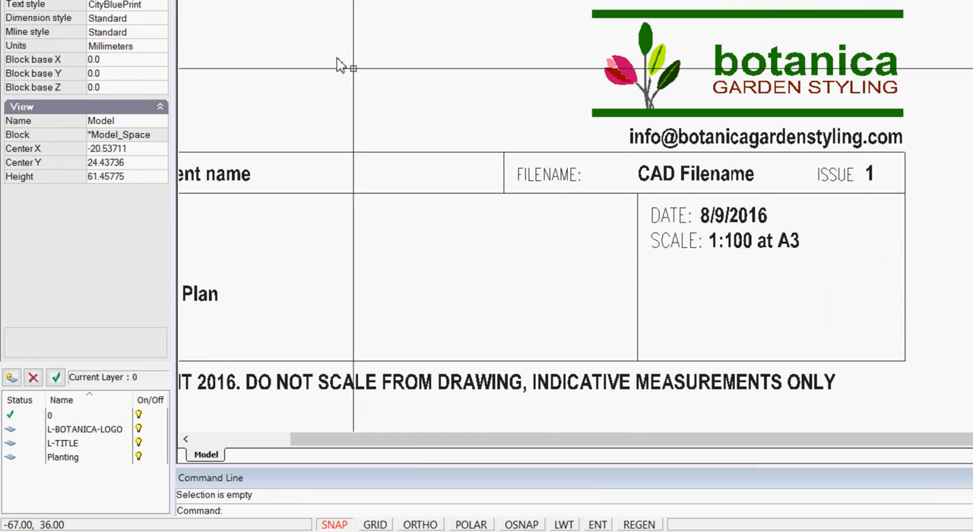
{"action": "left_click", "coordinate": [666, 219]}
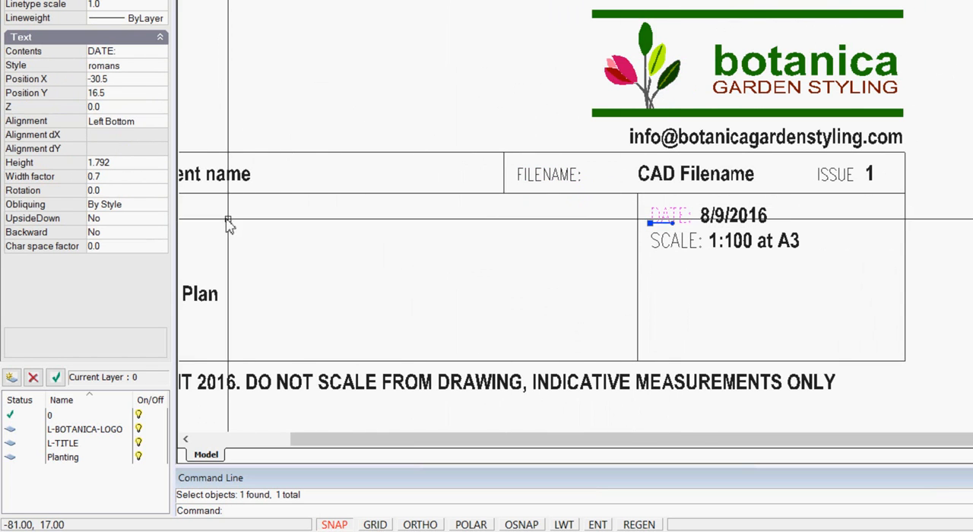
{"action": "left_click", "coordinate": [127, 164]}
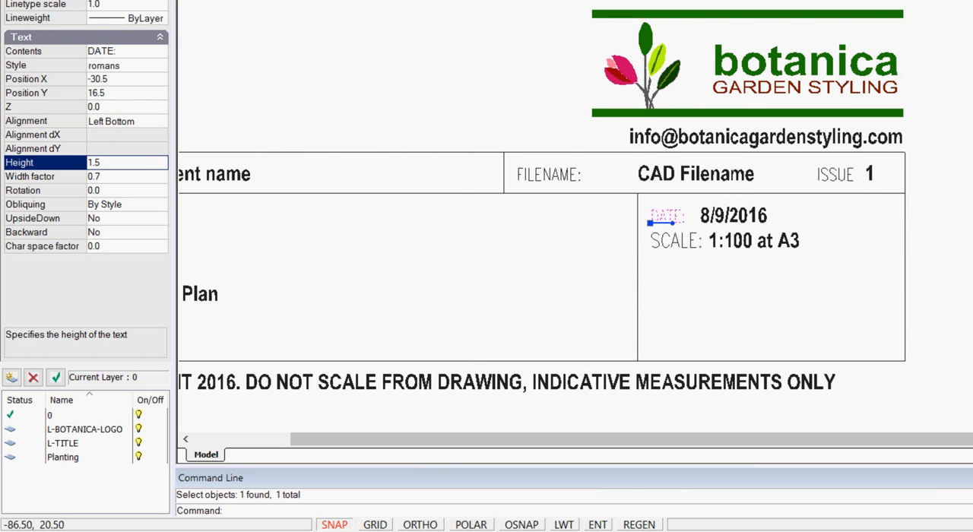
{"action": "key", "text": "Return"}
{"action": "key", "text": "Escape"}
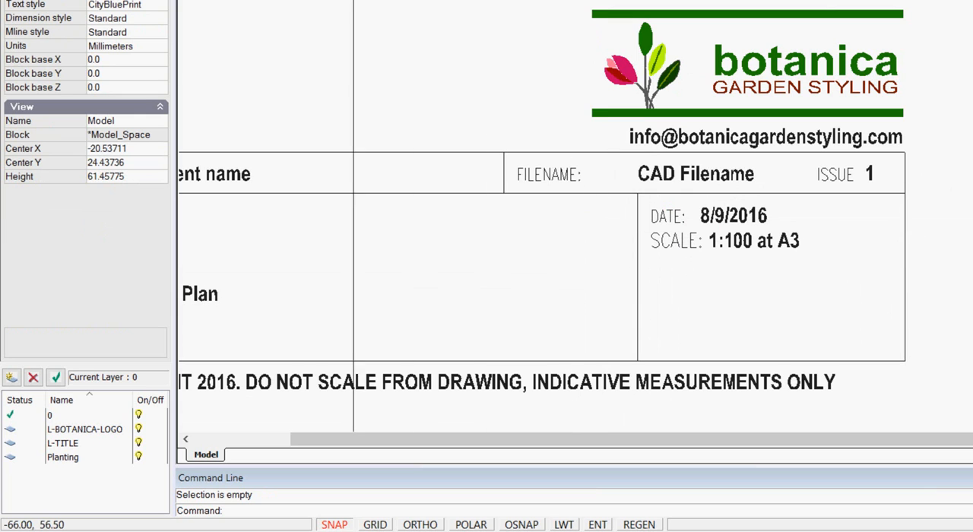
- Match the SCALE label's text properties to those of the FILENAME label with Match Properties
{"action": "left_click", "coordinate": [256, 0]}
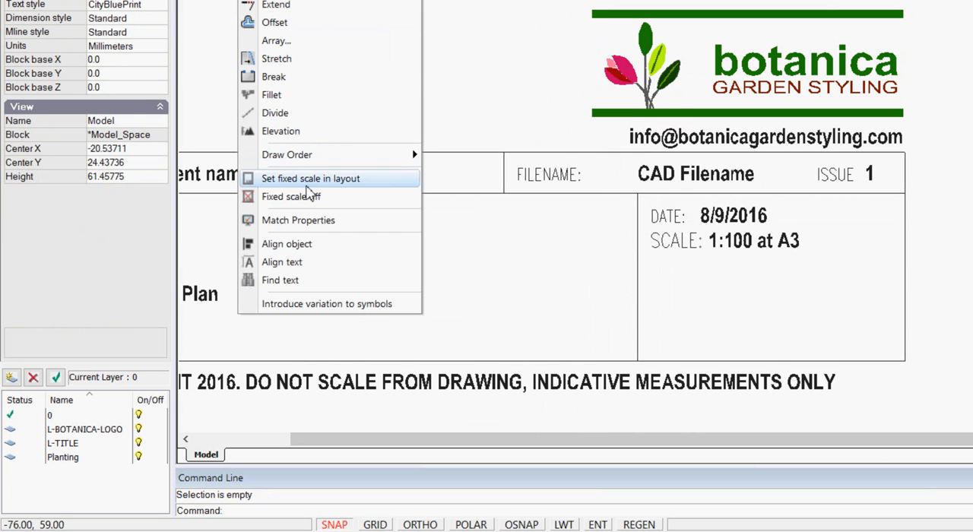
{"action": "left_click", "coordinate": [308, 221]}
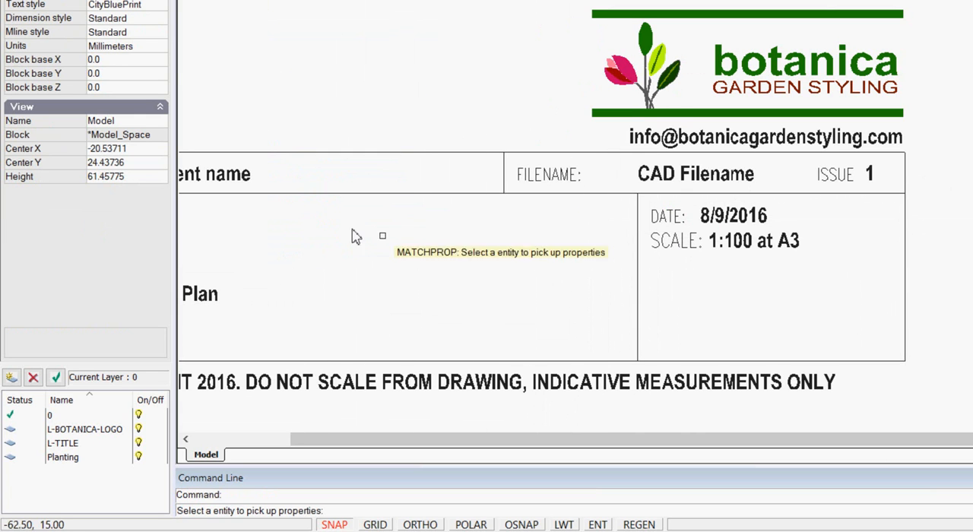
{"action": "left_click", "coordinate": [566, 176]}
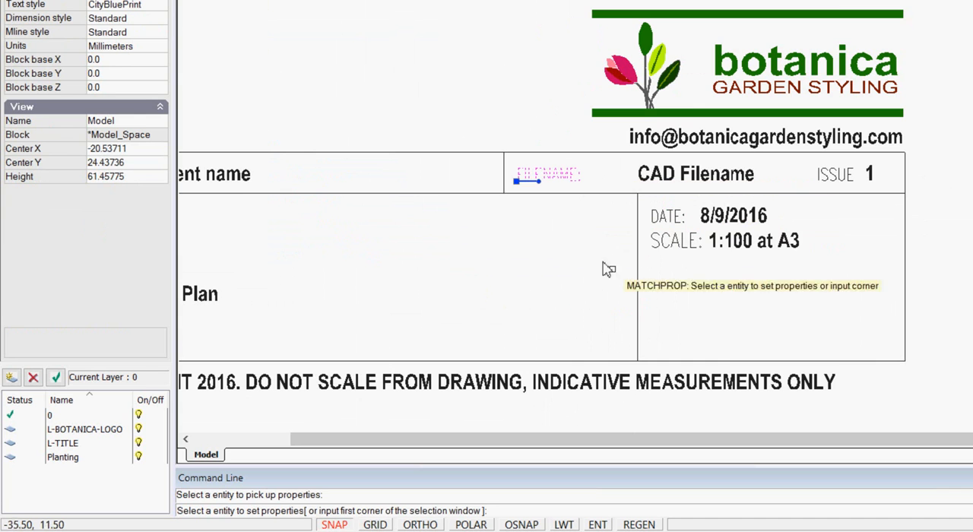
{"action": "left_click", "coordinate": [671, 241]}
{"action": "right_click", "coordinate": [671, 279]}
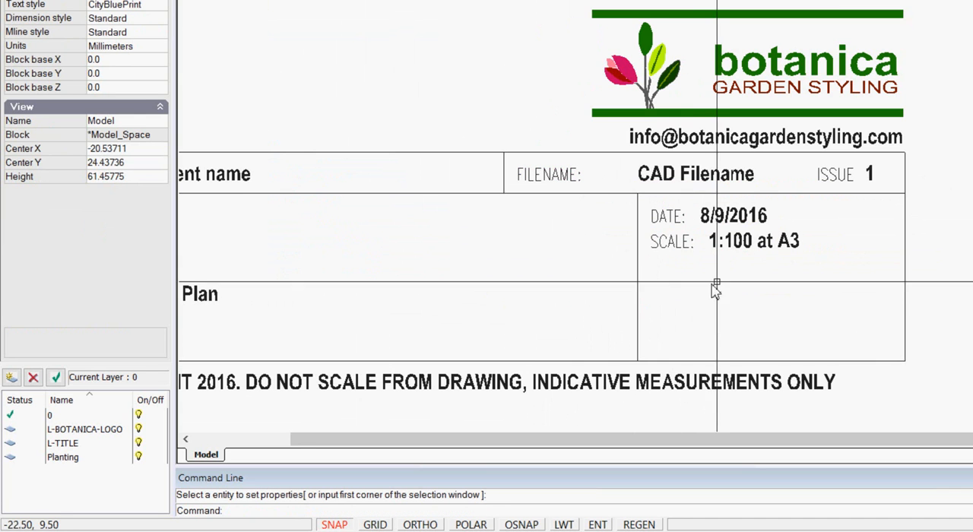
- Align the 1:100 at A3 text under the 8/9/2016 text by moving its insertion point to X -24.5, Y 13.5
{"action": "left_click", "coordinate": [725, 219]}
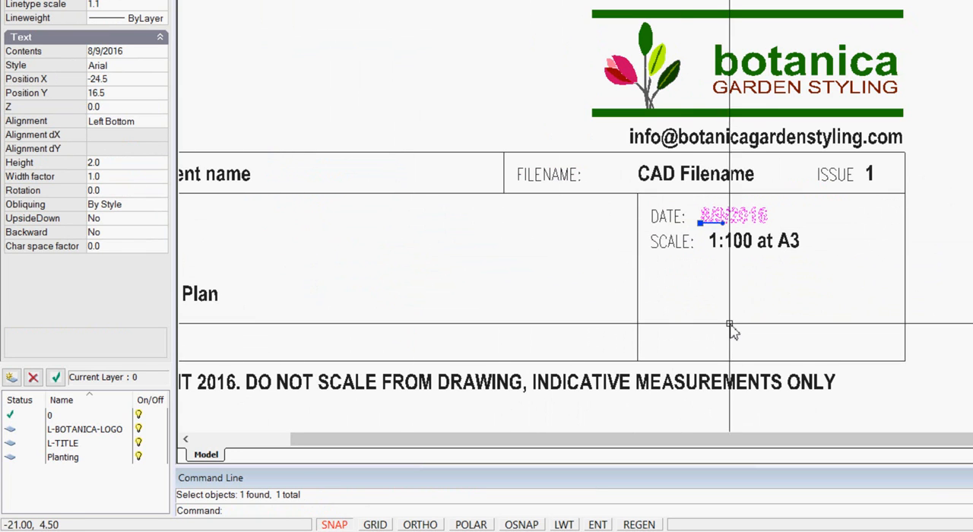
{"action": "key", "text": "Escape"}
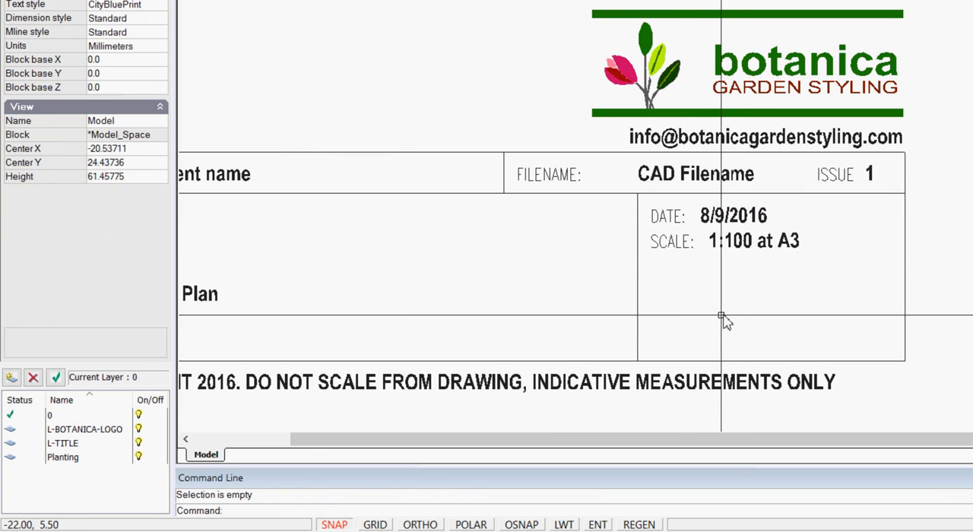
{"action": "left_click", "coordinate": [717, 251]}
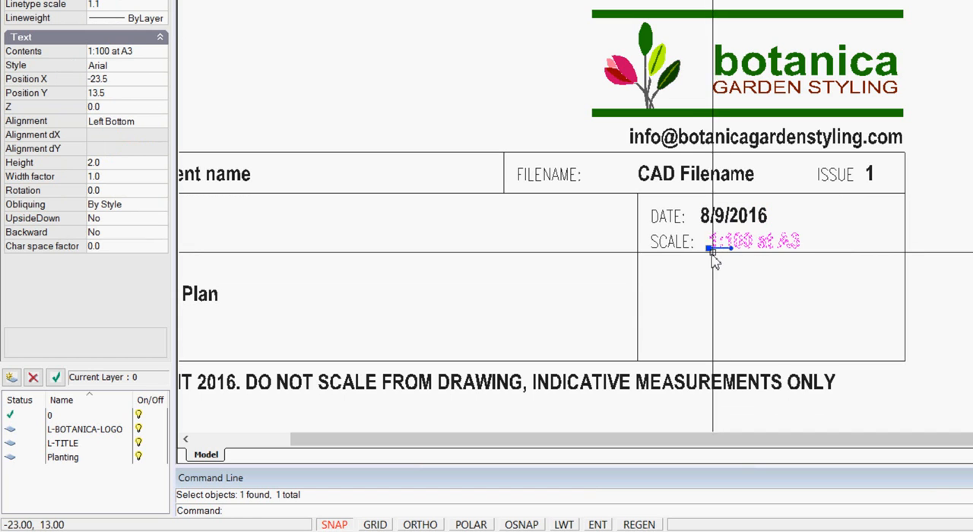
{"action": "left_click", "coordinate": [708, 248]}
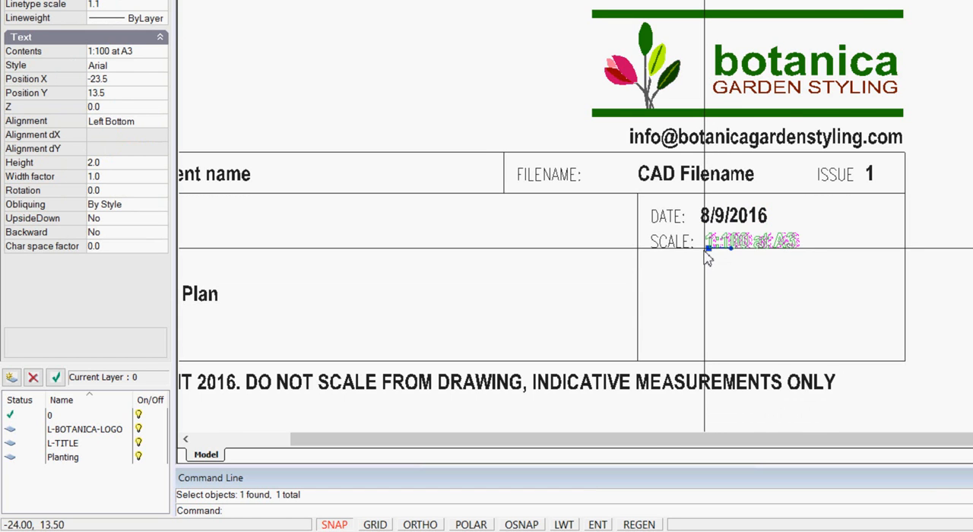
{"action": "scroll", "coordinate": [708, 258], "scroll_direction": "up", "scroll_amount": 2}
{"action": "left_click", "coordinate": [701, 251]}
{"action": "key", "text": "Escape"}
{"action": "scroll", "coordinate": [727, 278], "scroll_direction": "down", "scroll_amount": 5}
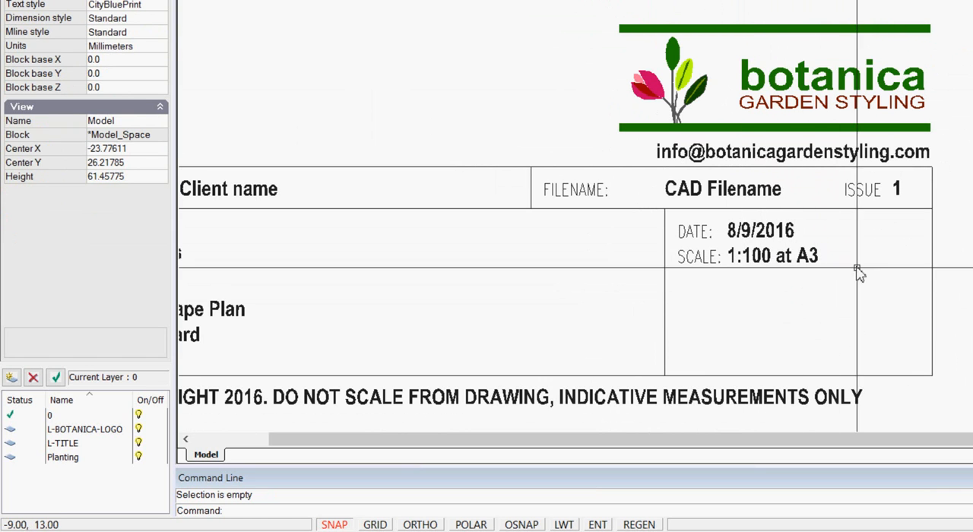
{"action": "scroll", "coordinate": [605, 258], "scroll_direction": "down", "scroll_amount": 1}
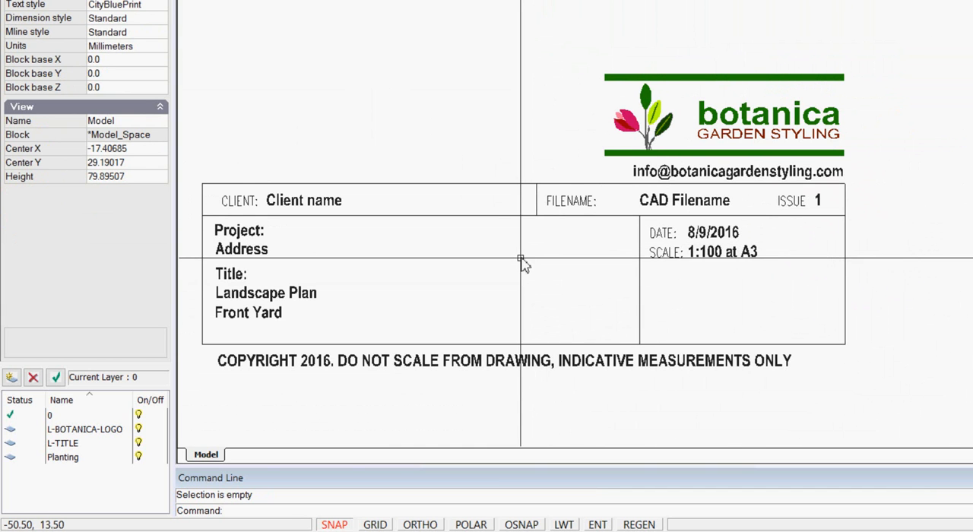
{"action": "scroll", "coordinate": [524, 265], "scroll_direction": "up", "scroll_amount": 1}
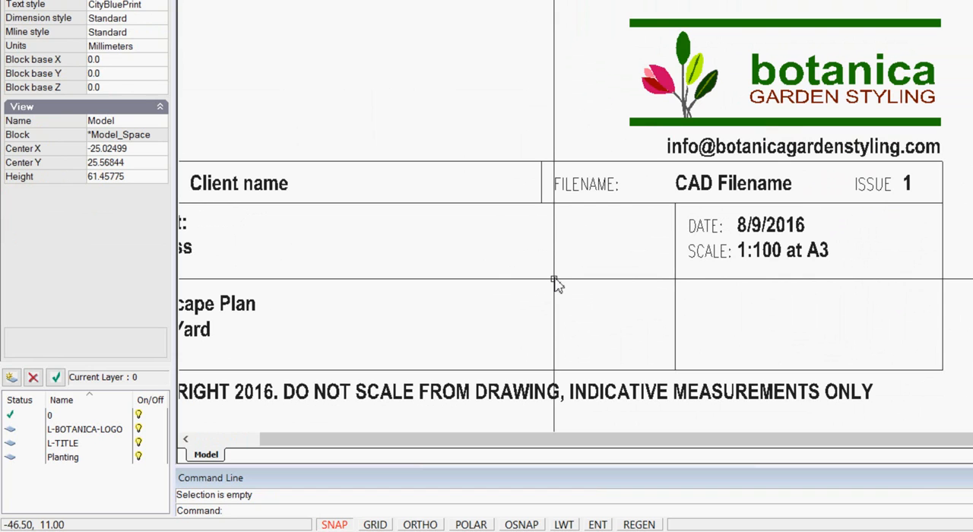